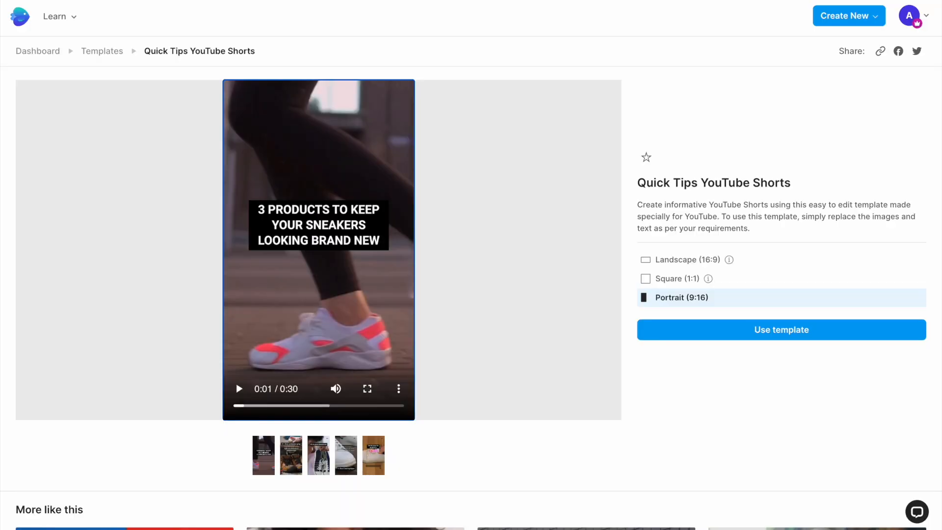
- Preview the Quick Tips YouTube Shorts template and open its Portrait (9:16) version for editing
click(240, 392)
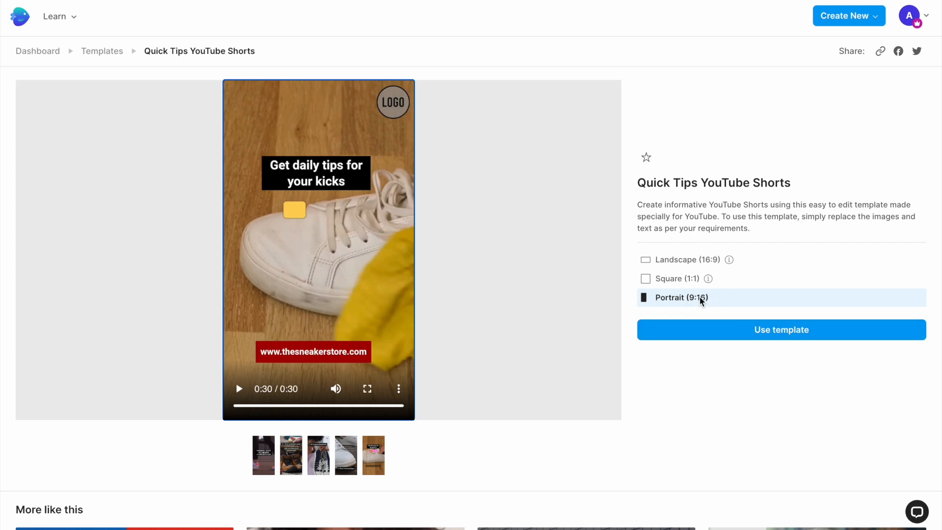
click(741, 330)
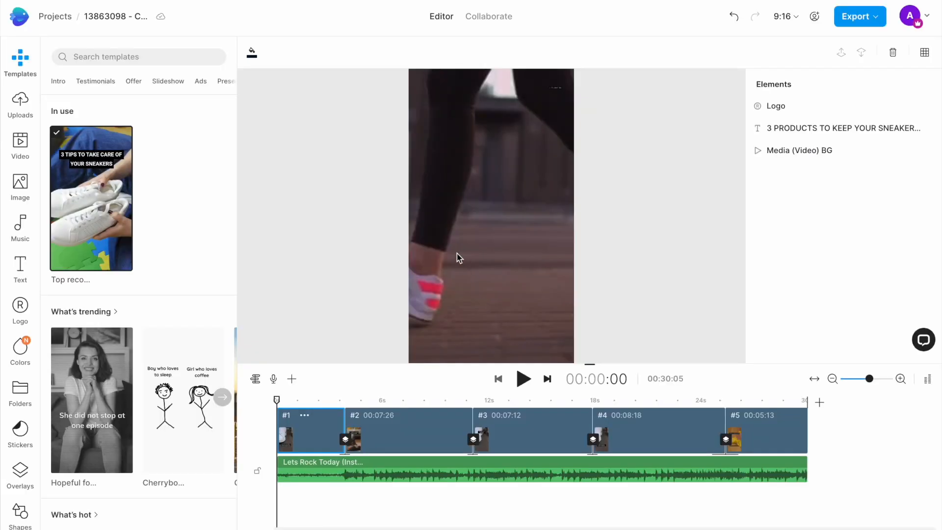
- Look through the template's scenes on the timeline and examine the image, text, music and uploads libraries
click(460, 258)
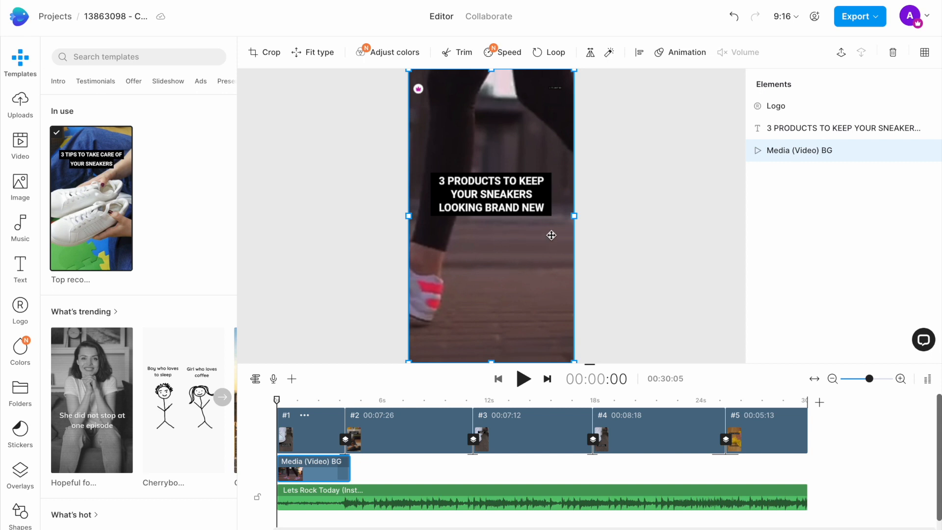
click(397, 400)
click(510, 401)
click(645, 401)
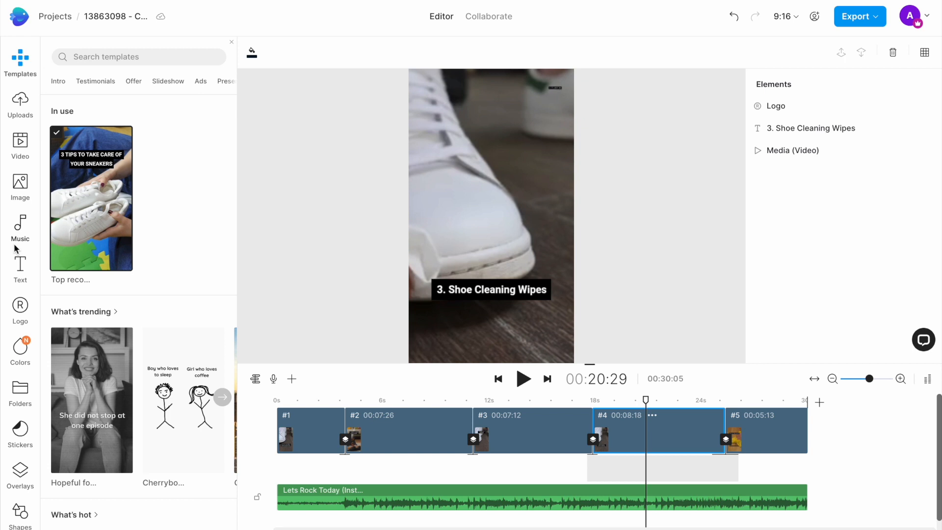
click(20, 186)
click(21, 264)
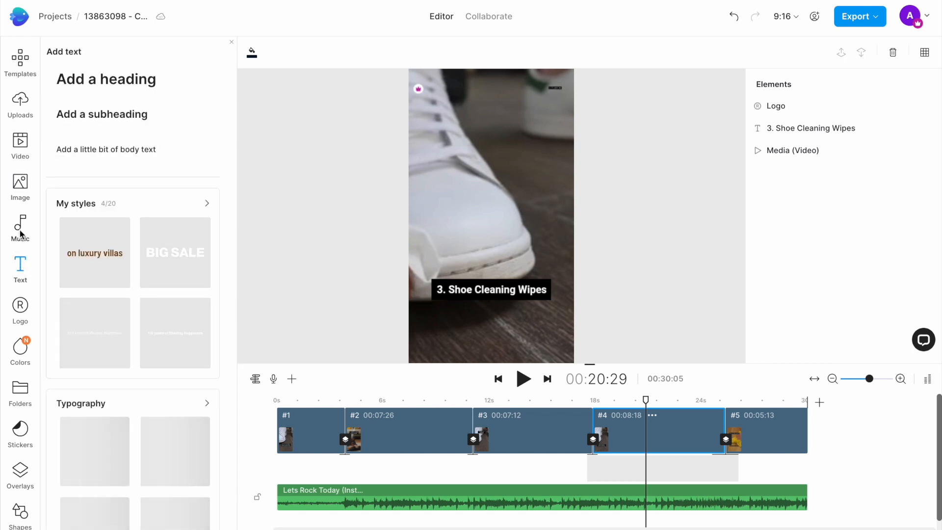
click(21, 234)
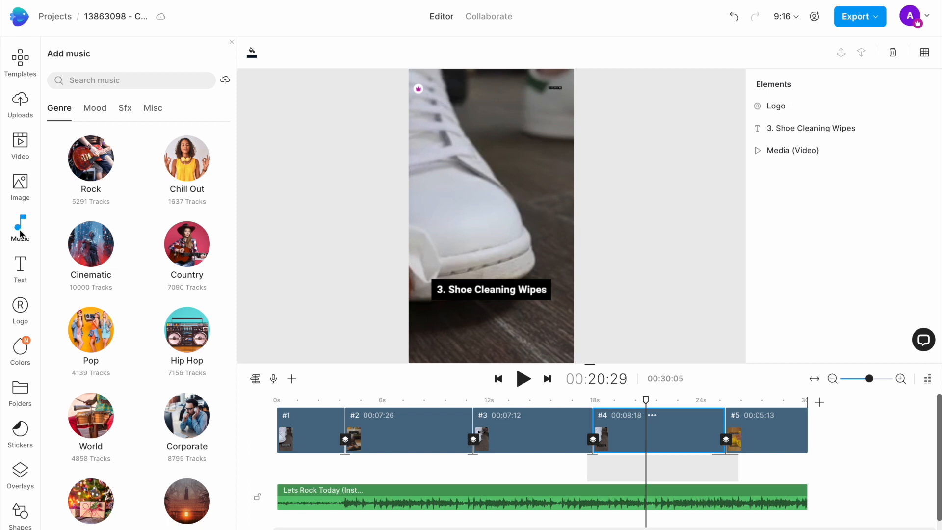
click(21, 101)
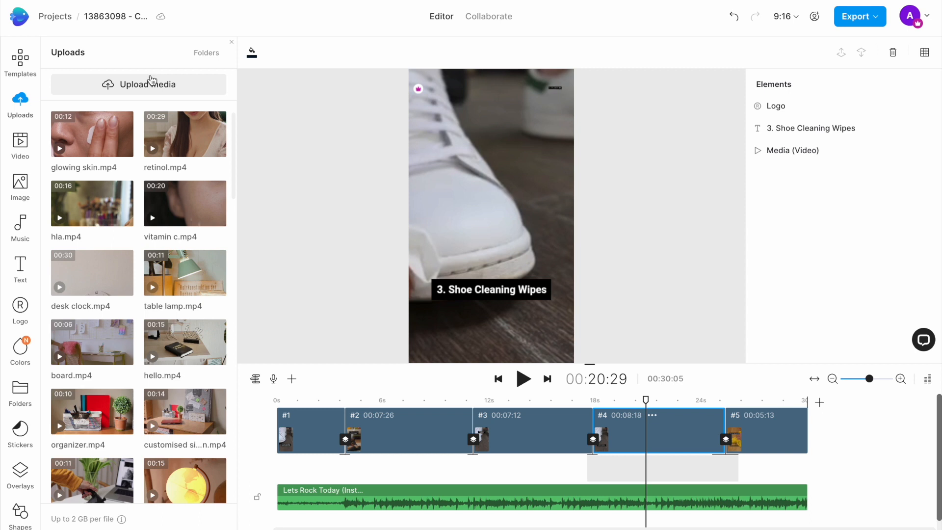
- Go to the first scene and search the stock videos for "working on laptop"
click(289, 403)
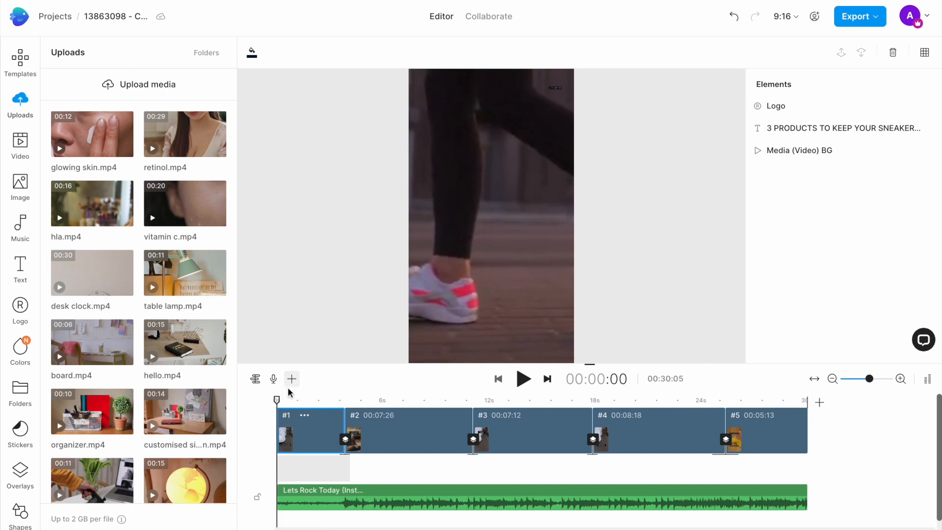
click(287, 401)
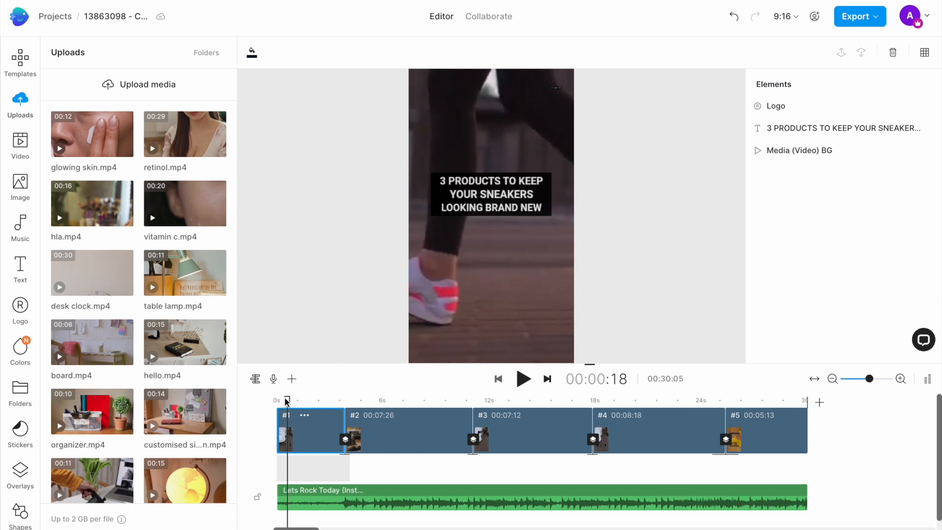
click(16, 146)
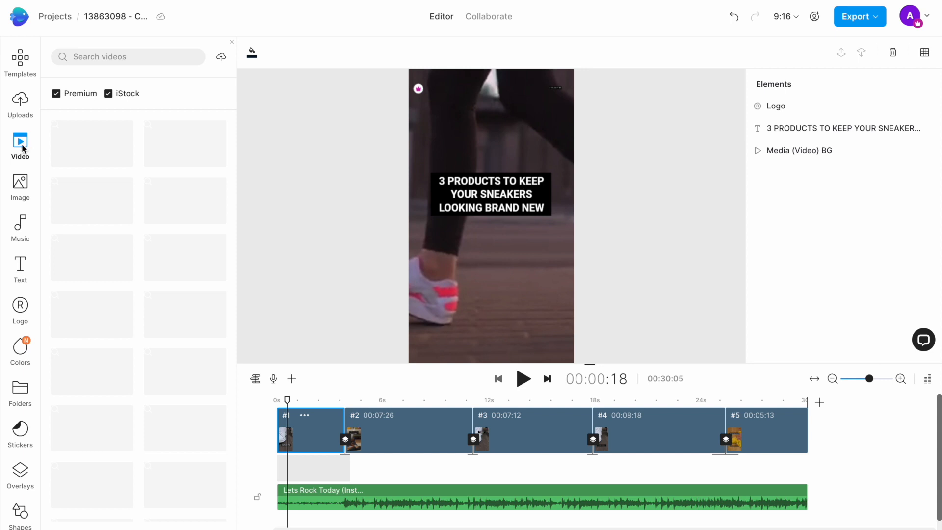
text(working on laptop)
key(Return)
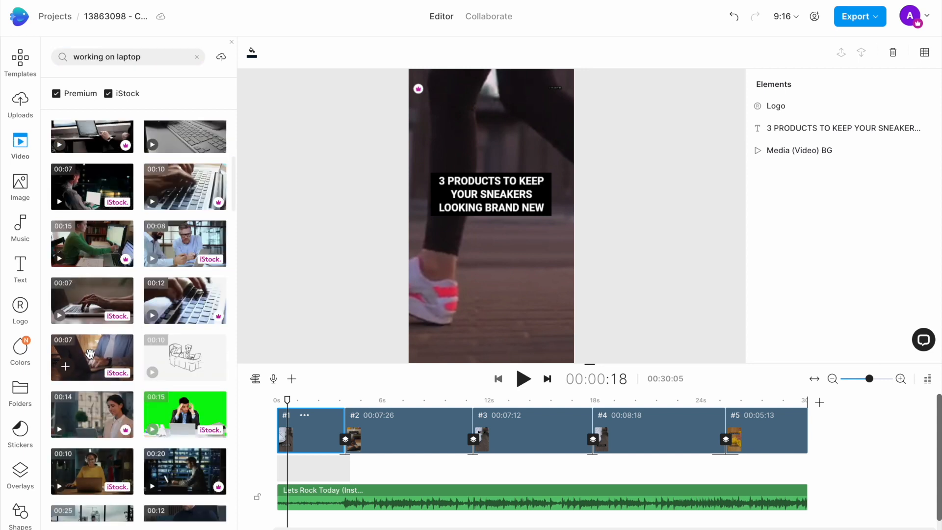
- Replace the first scene's background video with the 7-second iStock laptop typing clip, trimmed to fit the scene
drag(90, 353, 466, 105)
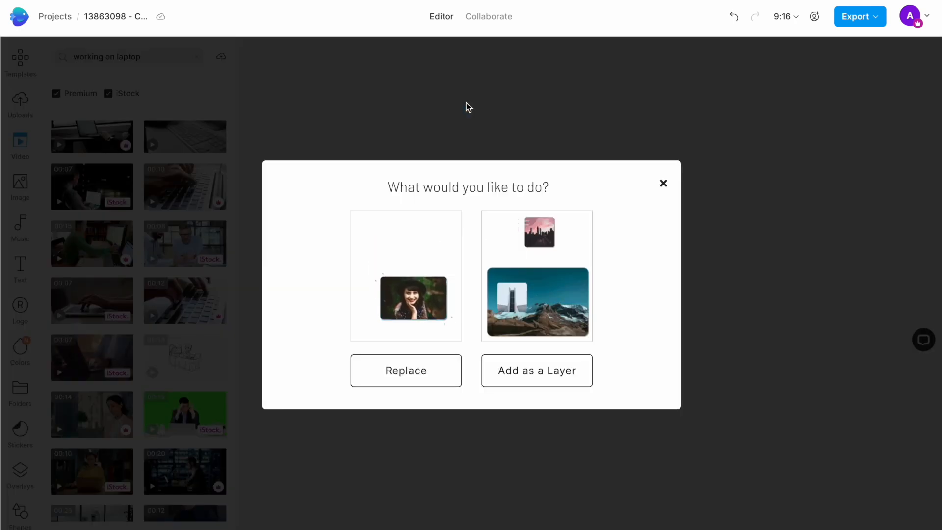
click(403, 374)
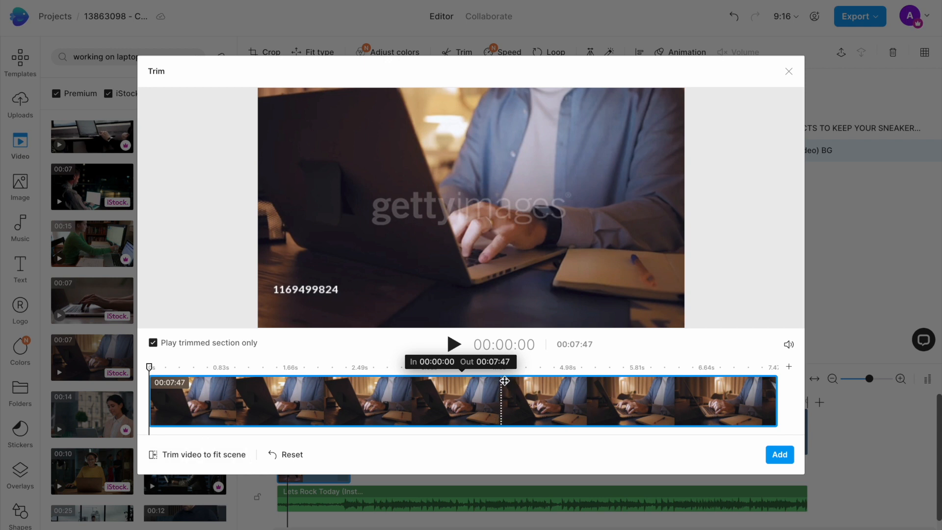
click(217, 456)
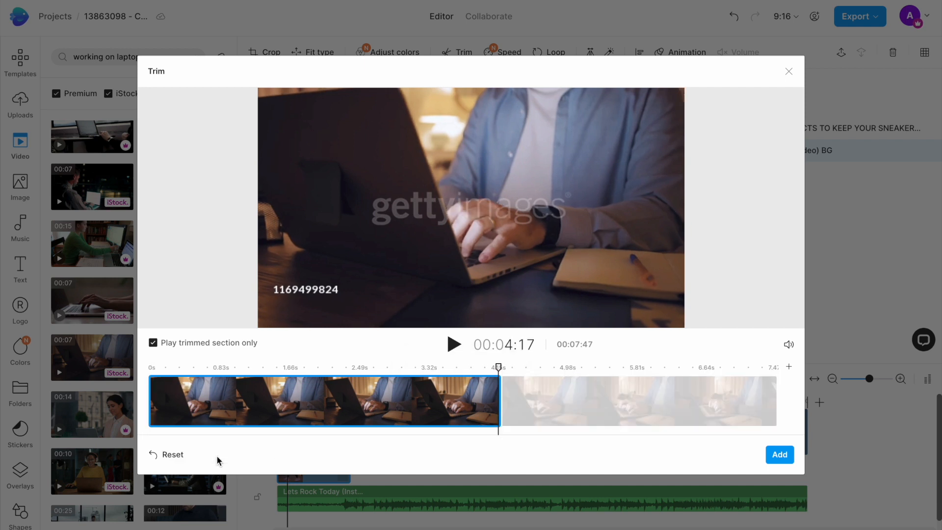
click(780, 455)
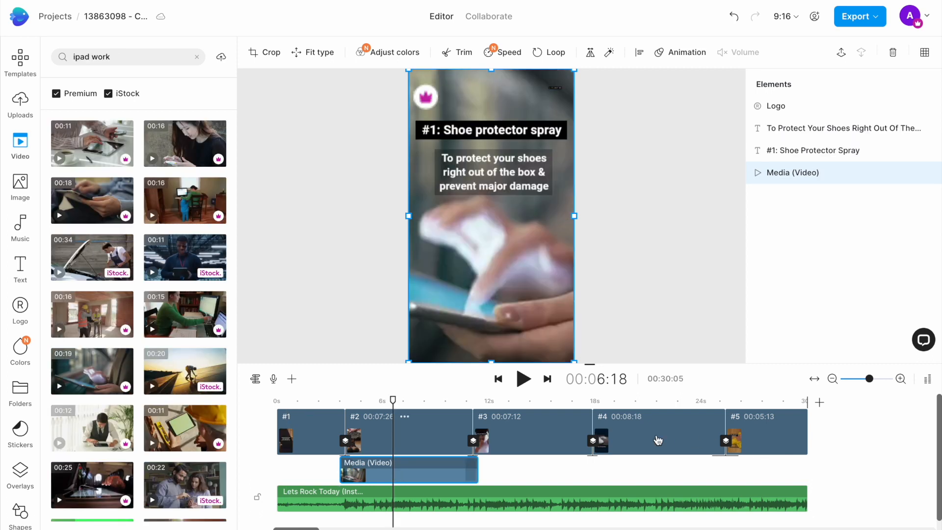
- Add the 20-second iStock sunset clip to scene 2 as an extra layer and delete it again
click(202, 369)
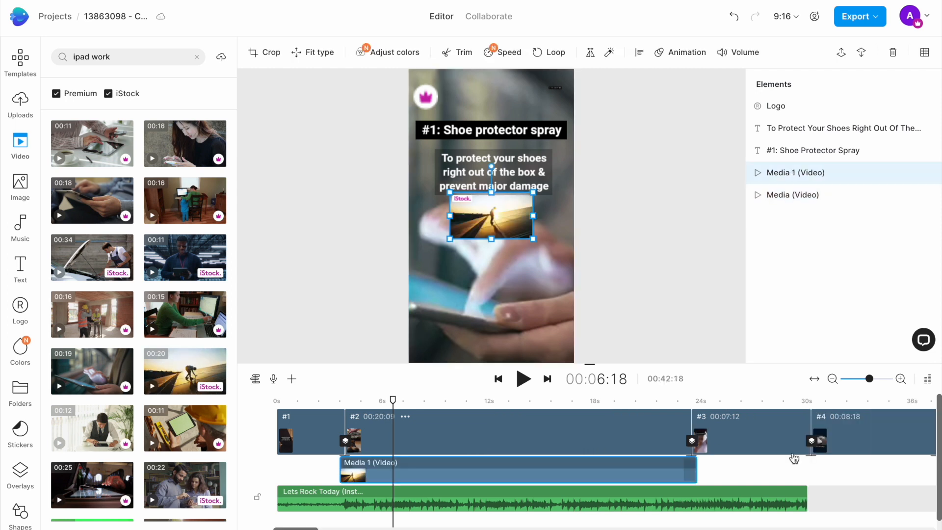
key(Delete)
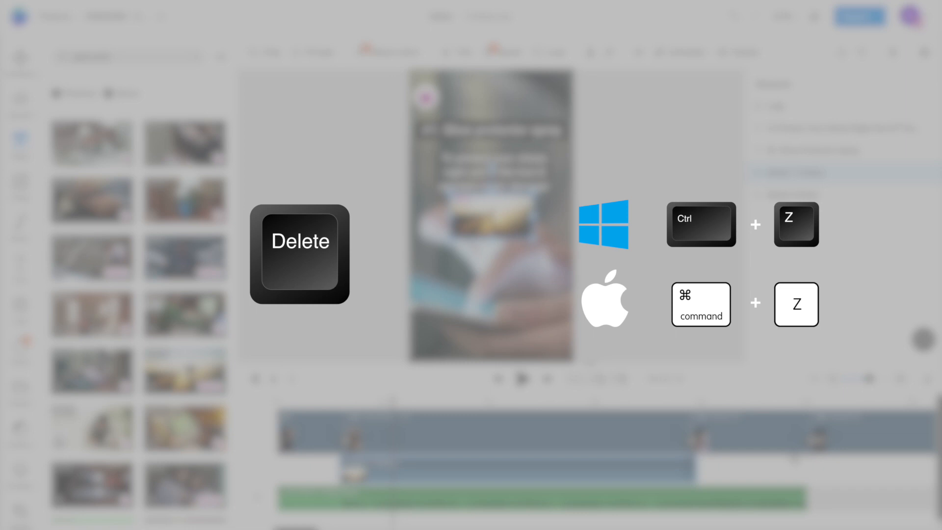
key(Delete)
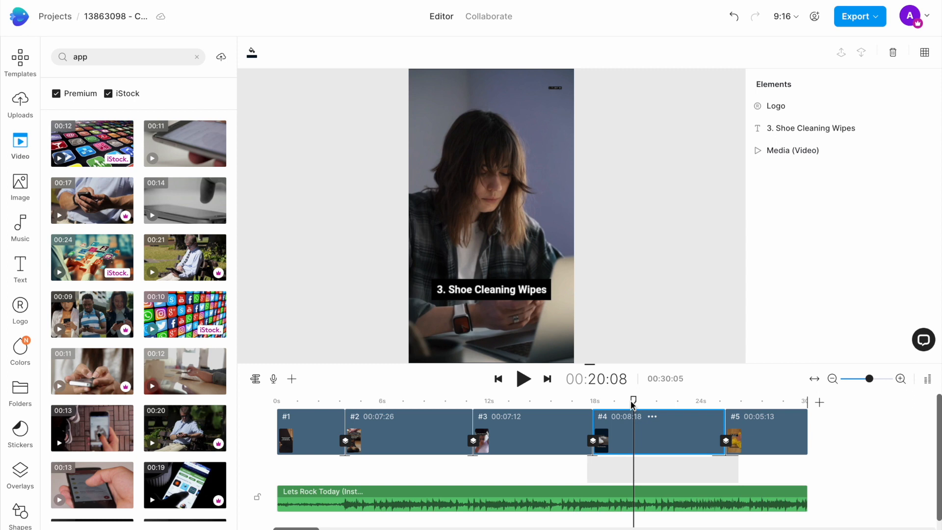
- Change the first scene's heading to "3 APPS EVERY STUDENT NEEDS"
click(309, 401)
click(471, 186)
double_click(470, 186)
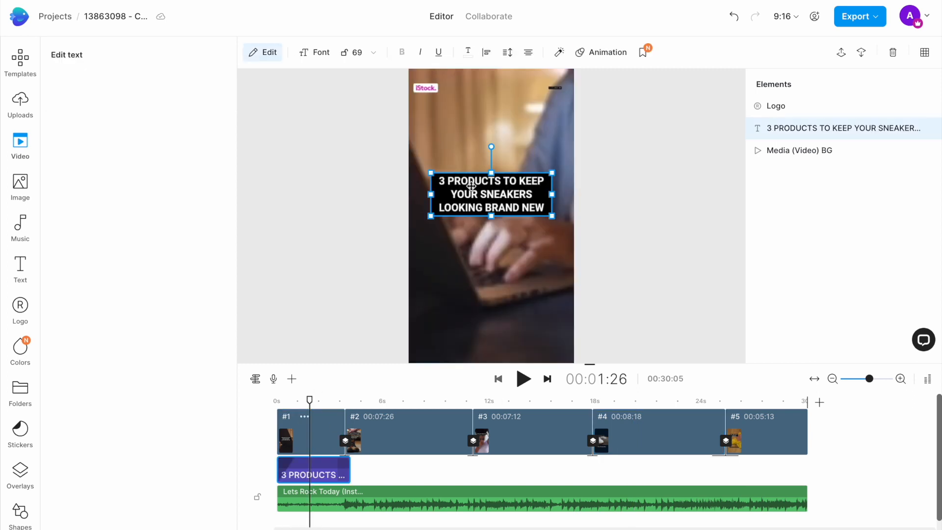
drag(151, 120, 68, 94)
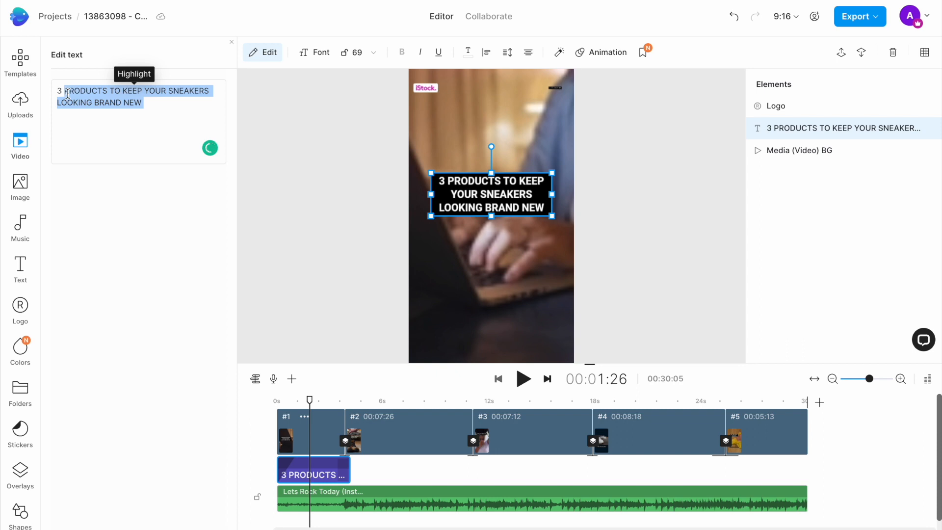
text(APPS EVERY STUDENT NEEDS)
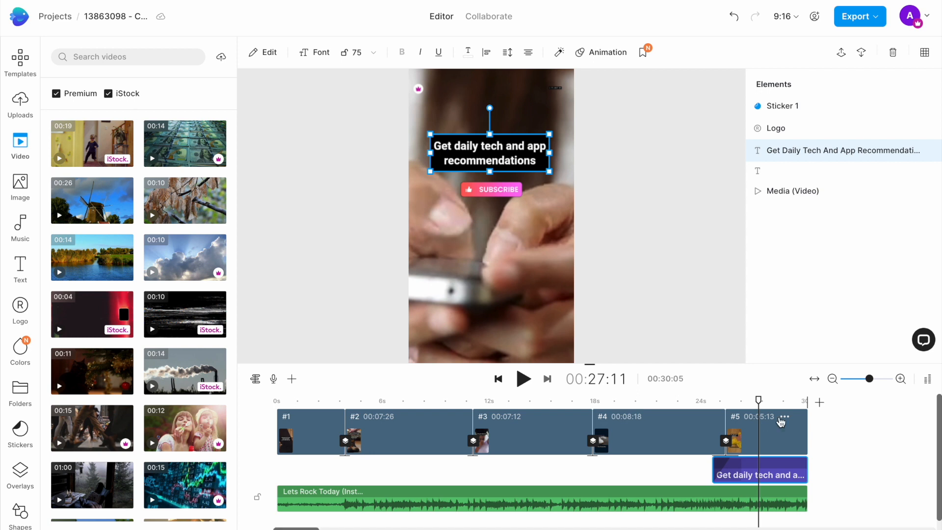
- Upload code.png and use it as the logo in all scenes of the project
click(552, 91)
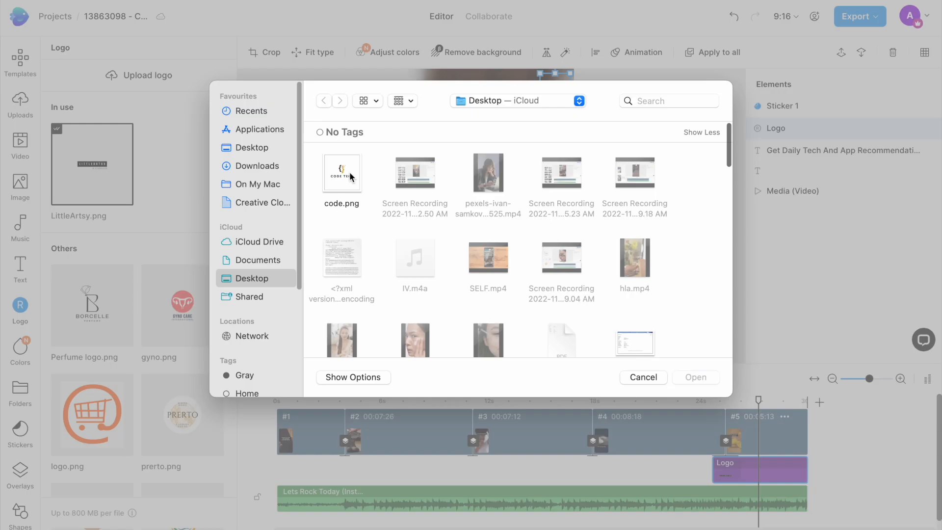
click(351, 177)
click(704, 378)
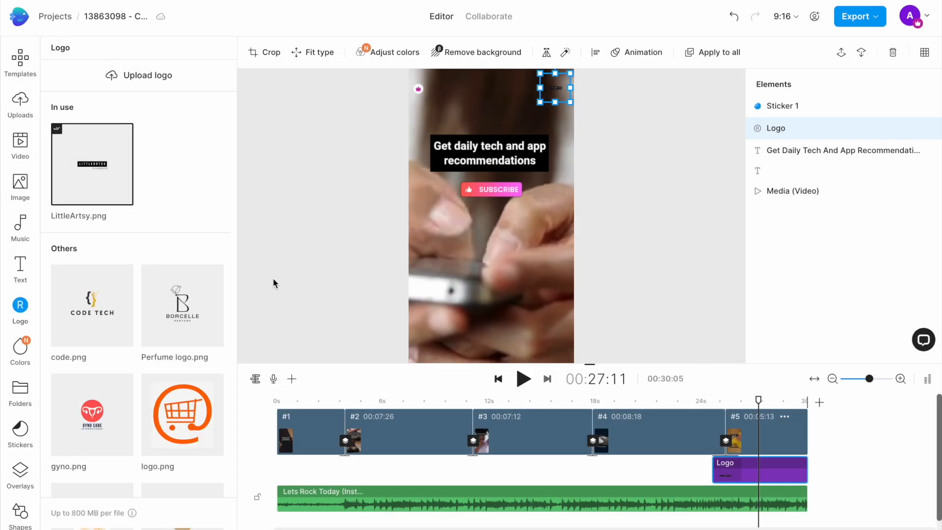
click(104, 294)
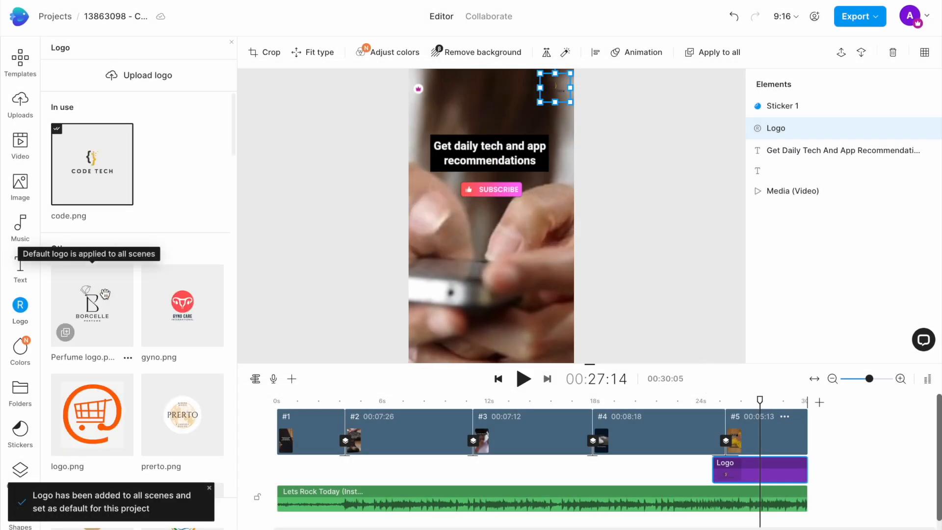
- Play back the edited video from the first scene and export it at 1080p
click(308, 406)
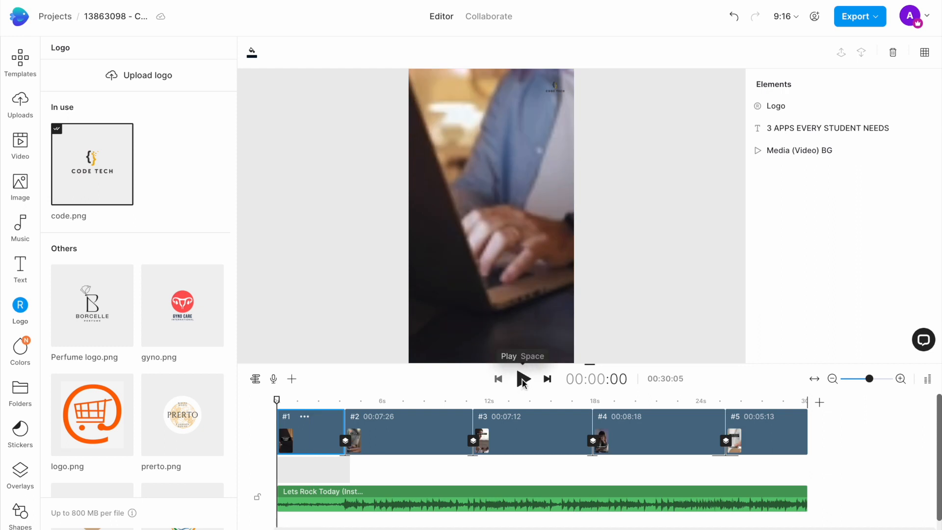
click(522, 379)
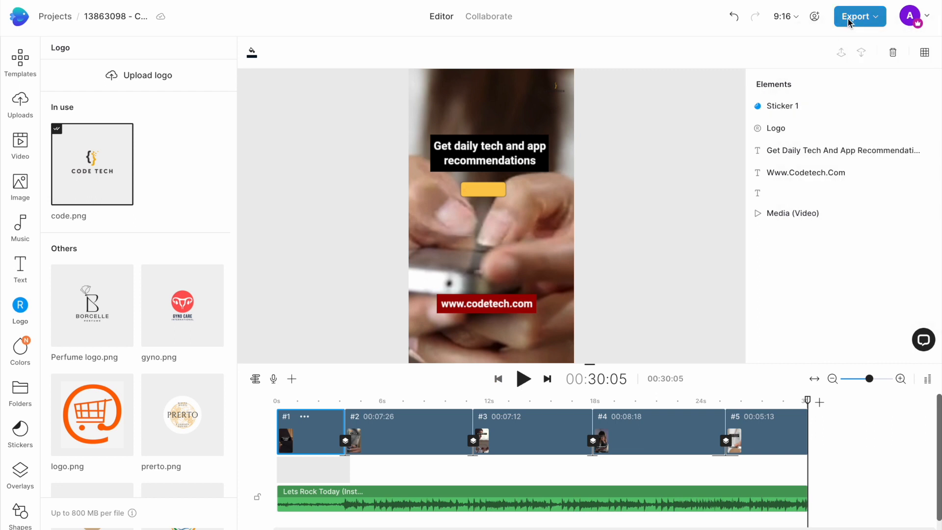
click(848, 19)
click(818, 73)
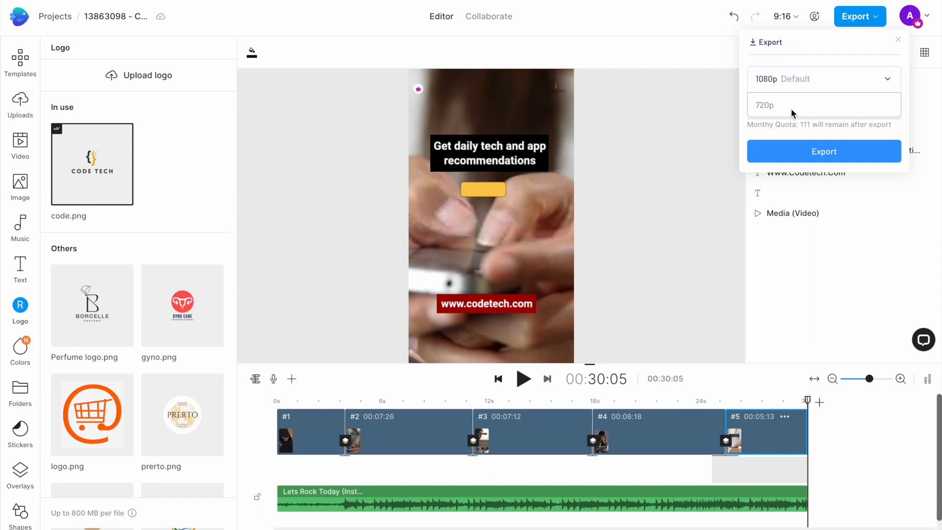
click(790, 87)
click(808, 149)
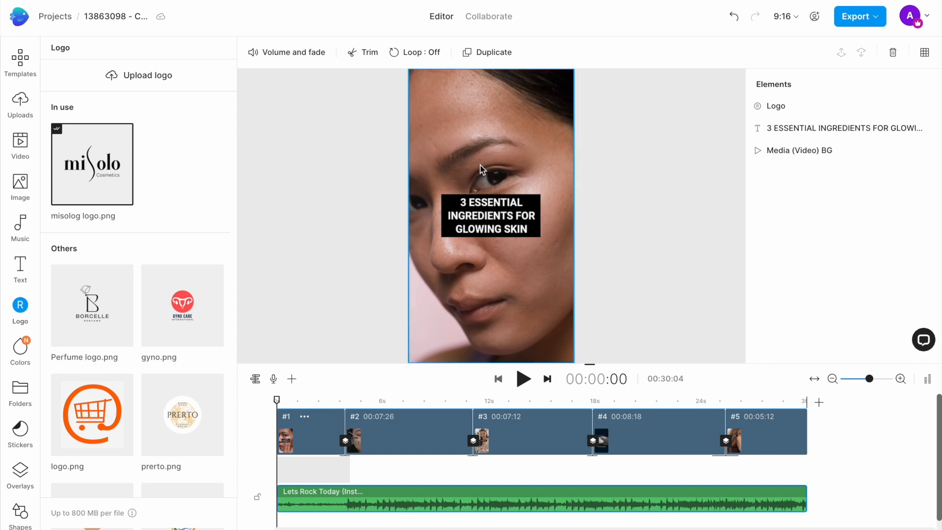
- Play the glowing skin version of the video from its start
click(525, 377)
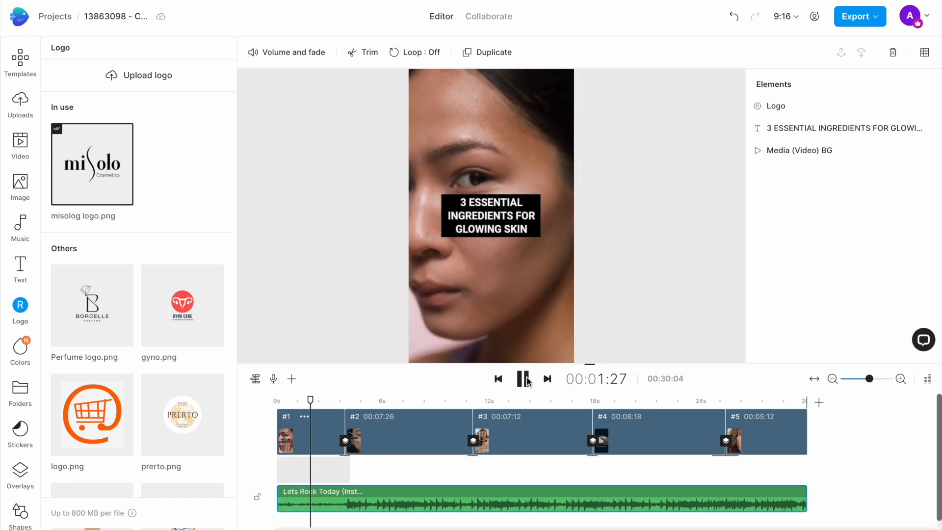